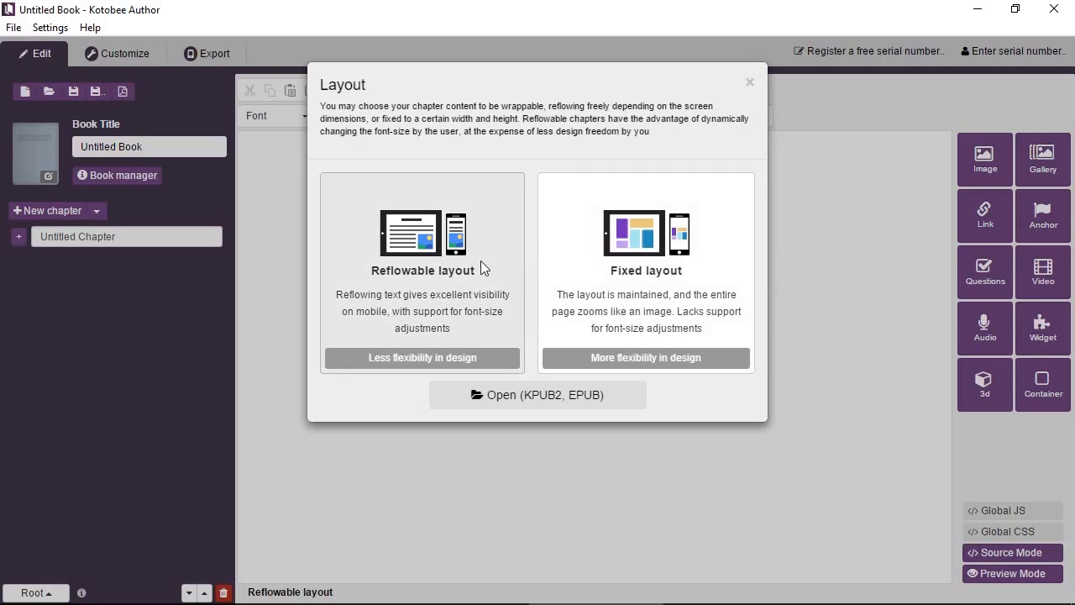
- Switch the chapter to Reflowable layout and start a container that expands vertically
left_click(481, 262)
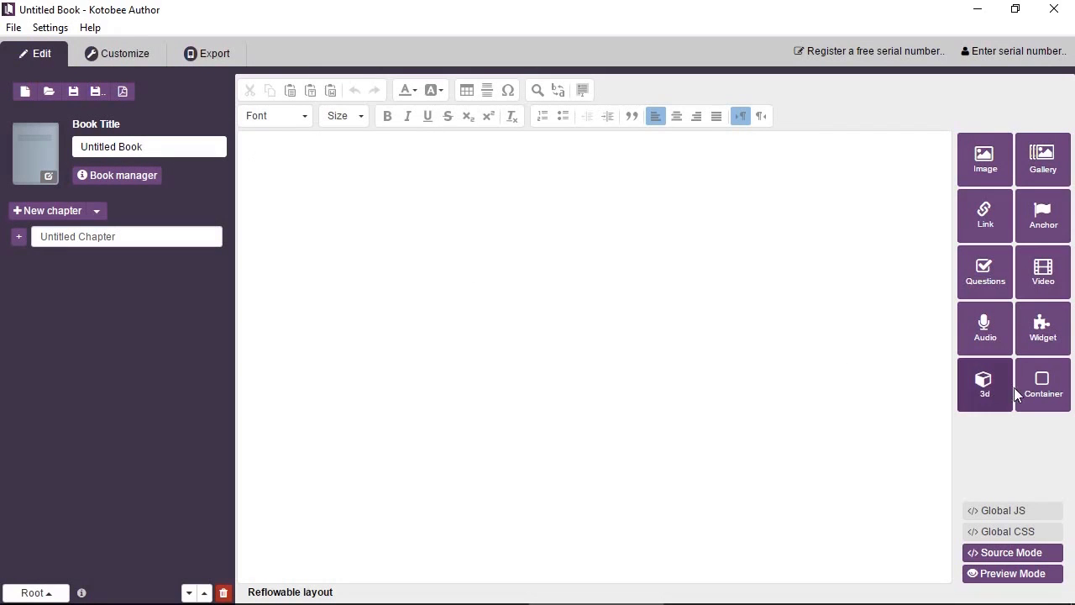
left_click(1055, 399)
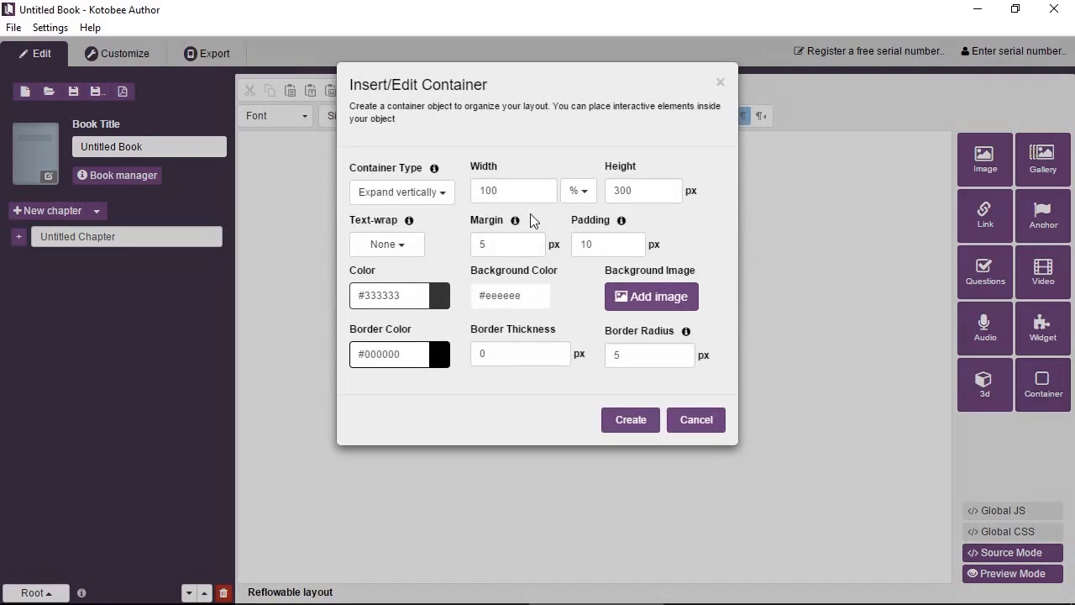
left_click(443, 195)
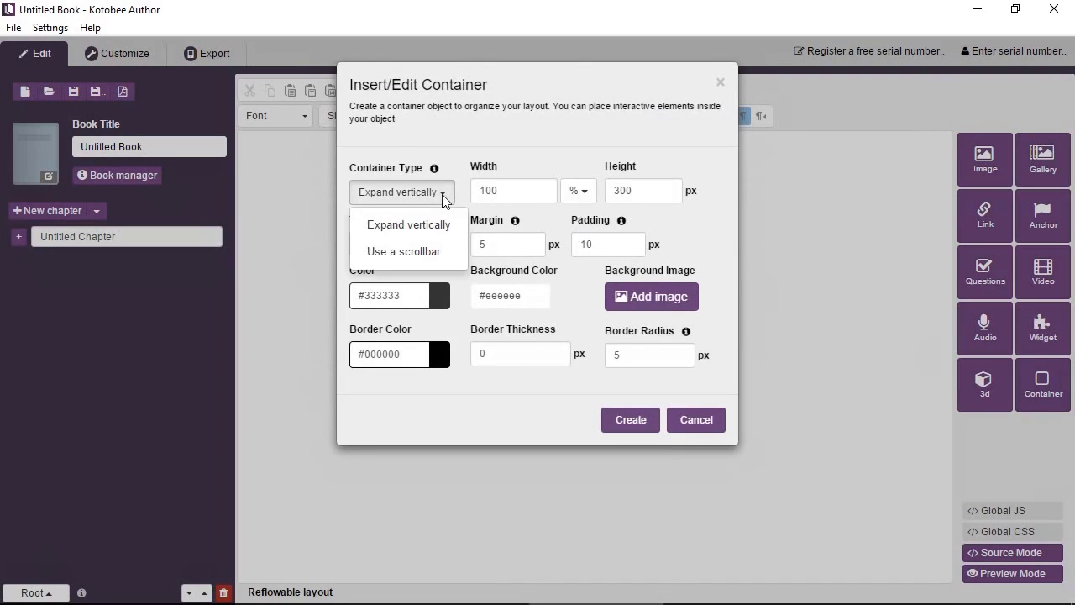
left_click(440, 238)
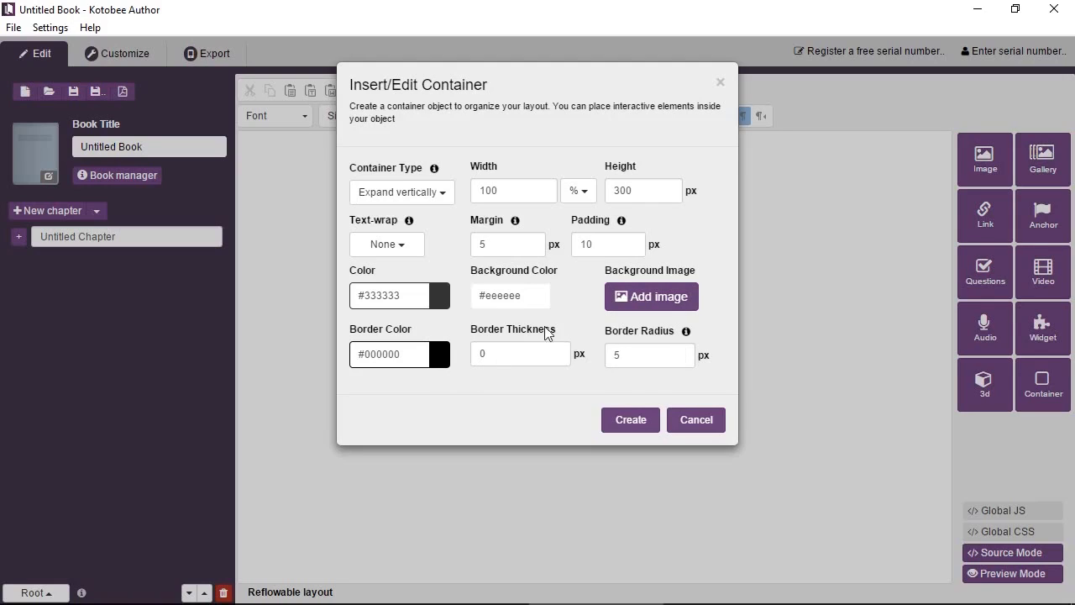
left_click(526, 307)
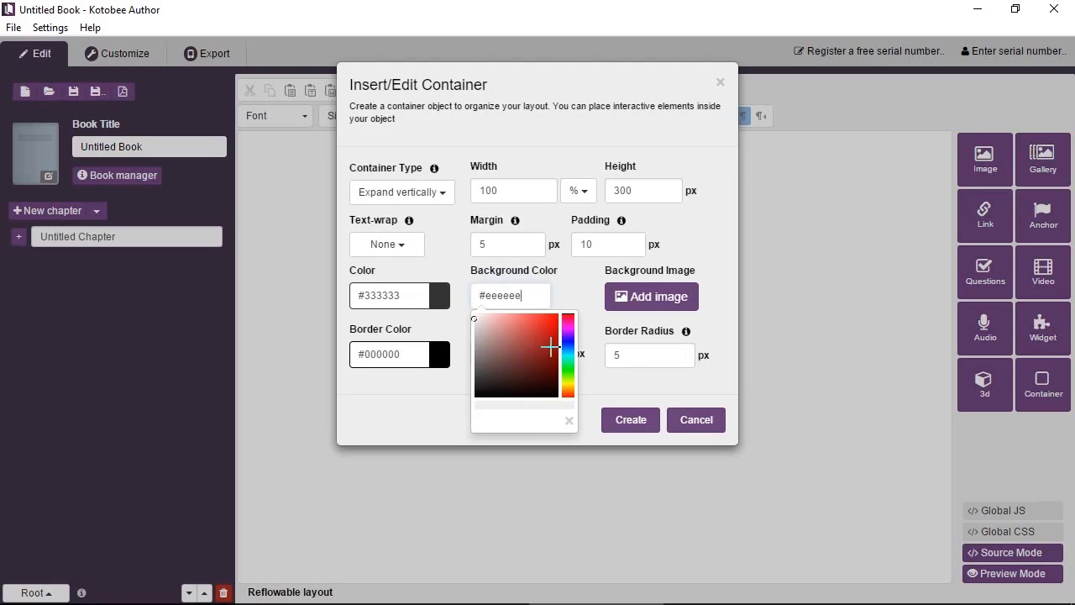
- Create the container with a light-blue #c6ecf5 background
left_click(567, 353)
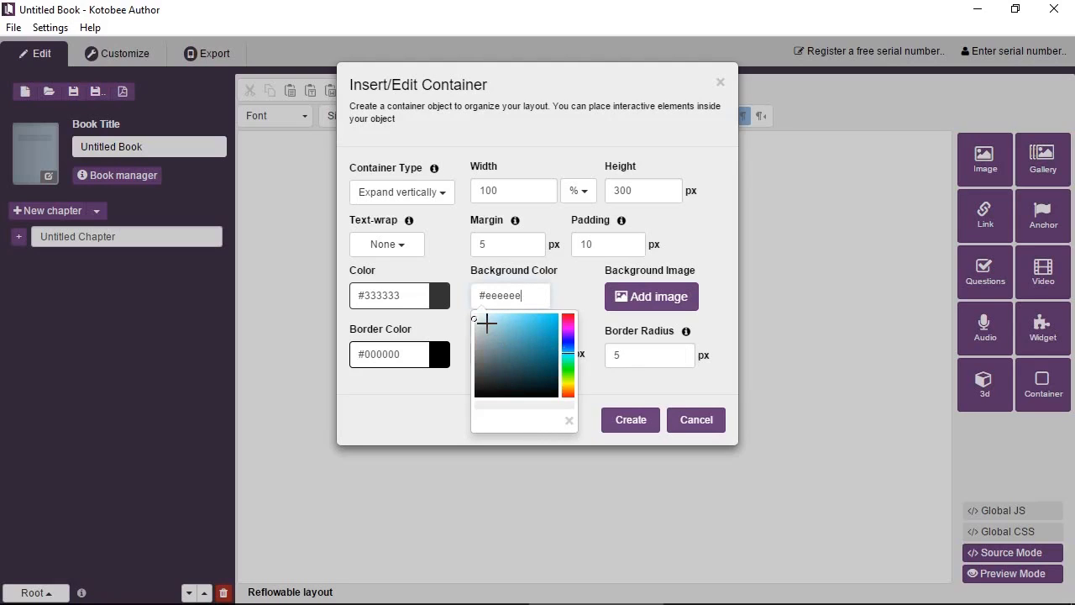
left_click(487, 320)
left_click_drag(490, 320, 490, 316)
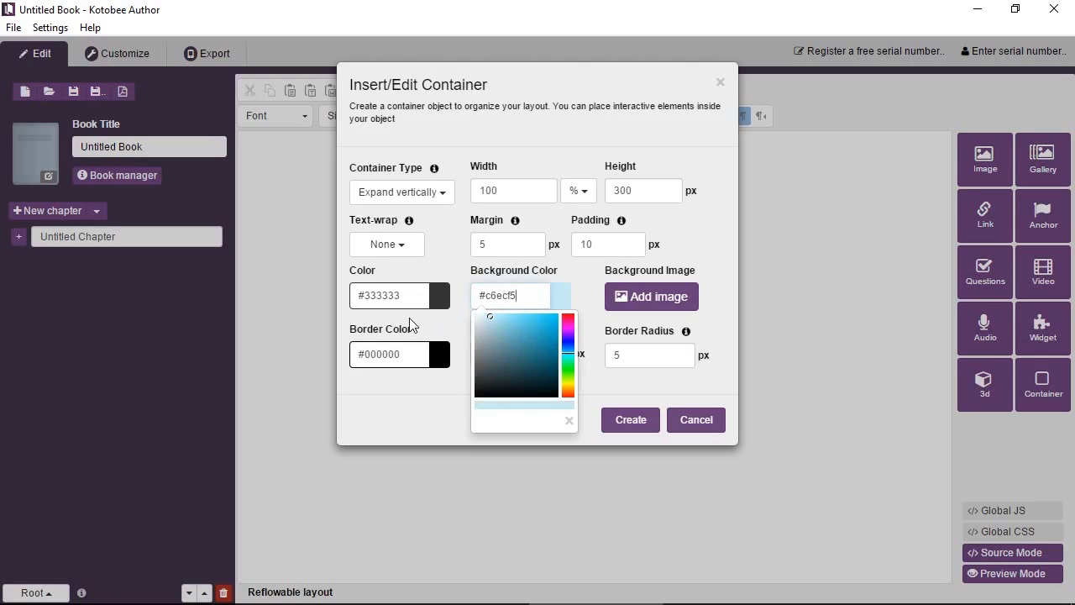
left_click(410, 325)
left_click(637, 428)
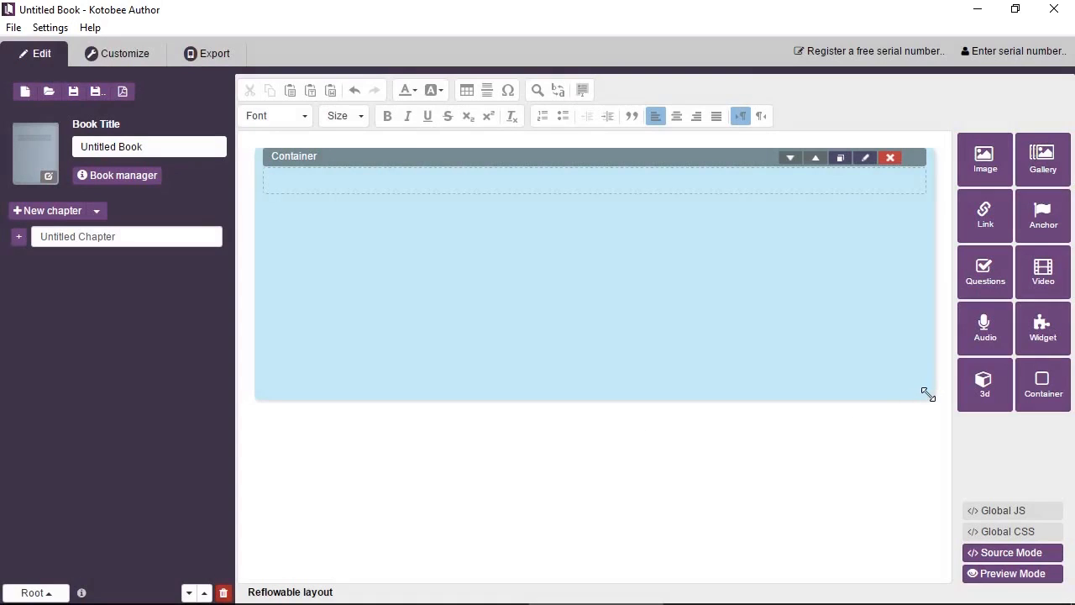
- Type four lines of placeholder text inside the new container
type("asdasdf")
key("Return")
type("fdsf")
key("Return")
type("dsf")
key("Return")
type("sdfsdf sdf")
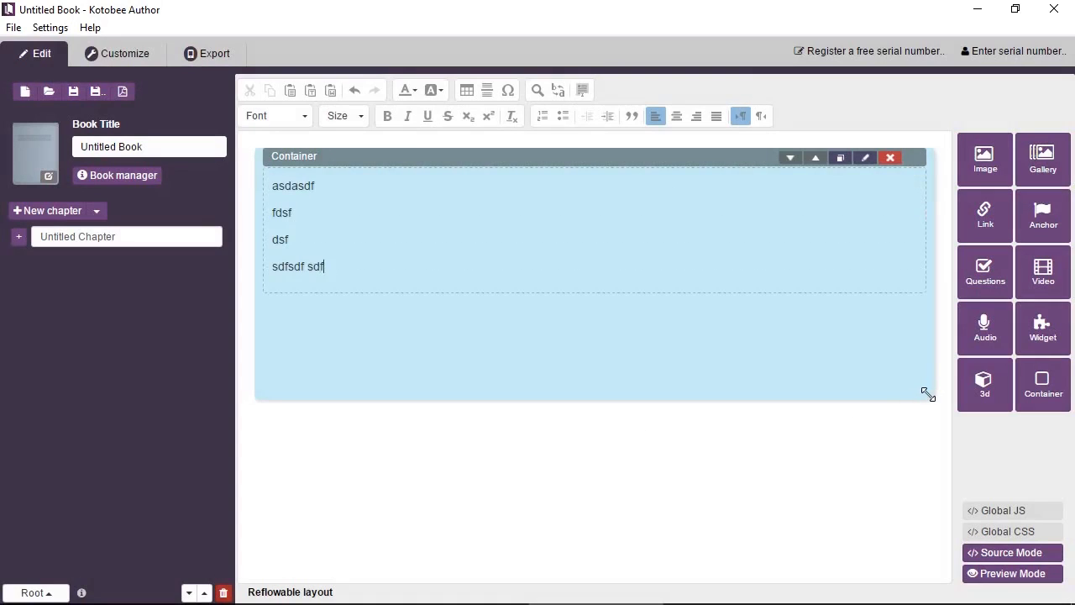
type("sdf")
key("Return")
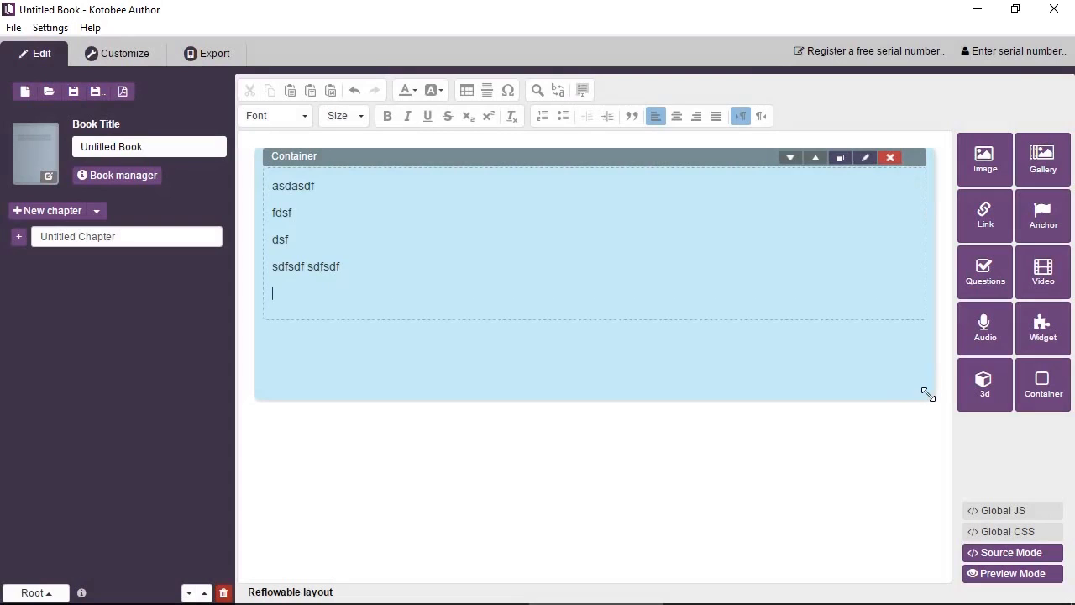
left_click(985, 171)
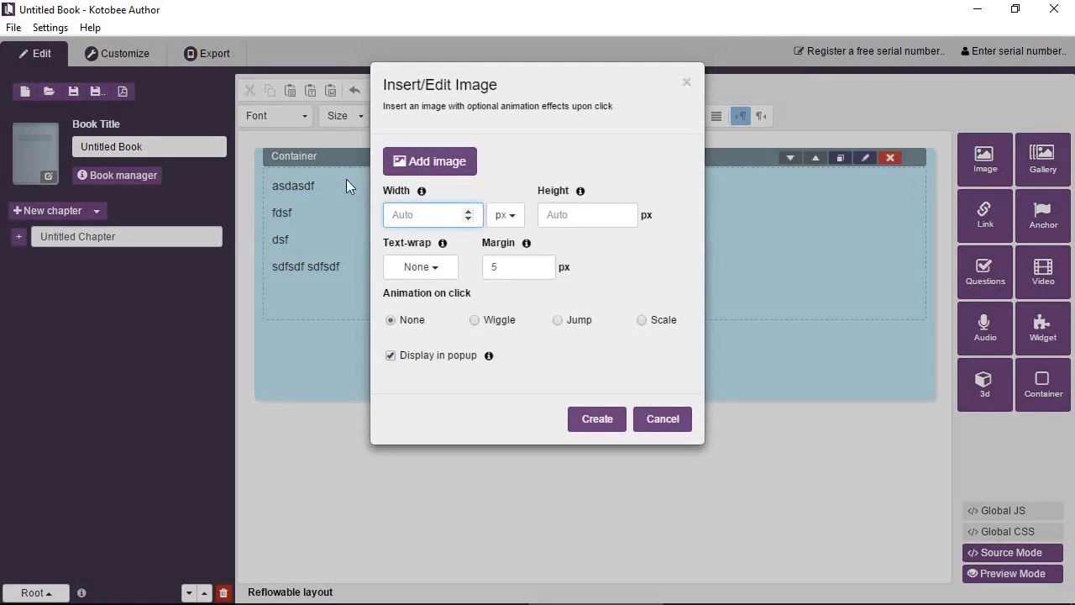
- Insert billy-elephant-la-zoo-101216-02.jpg from the Desktop into the container
left_click(408, 161)
left_click(224, 159)
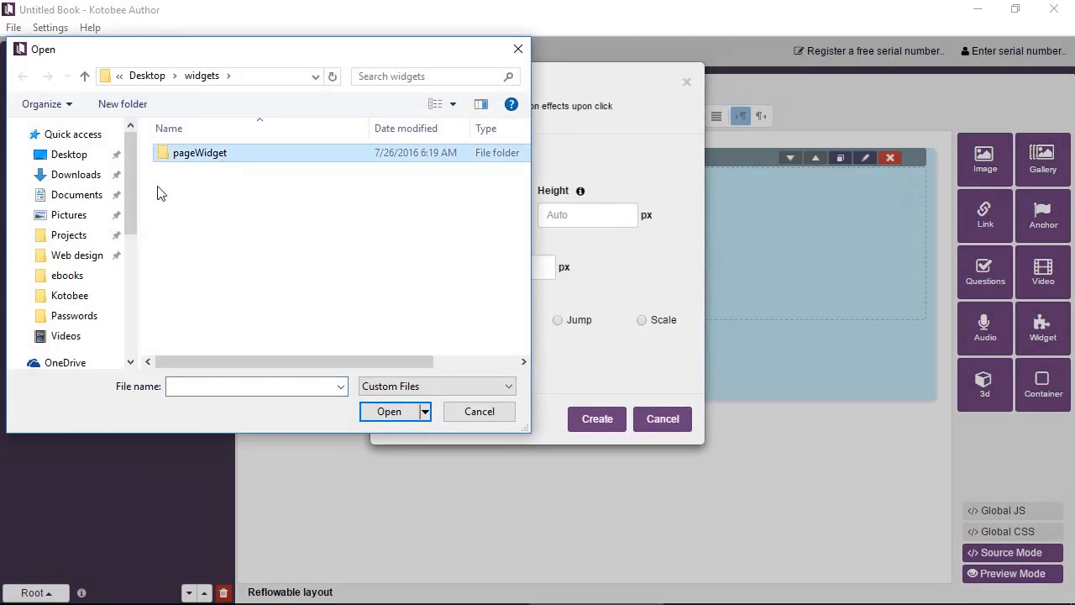
left_click(58, 158)
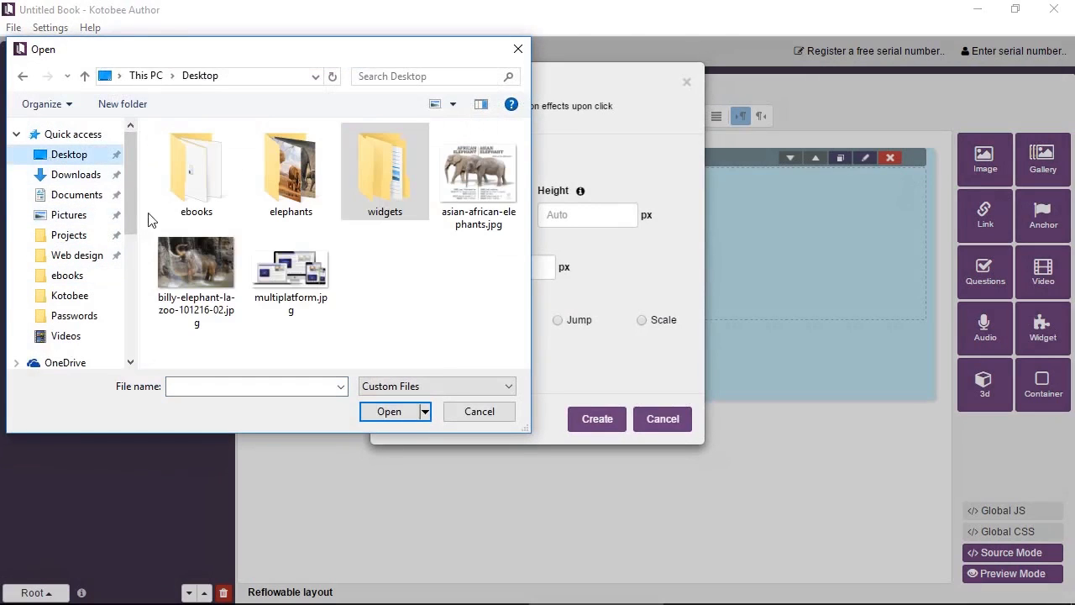
double_click(205, 262)
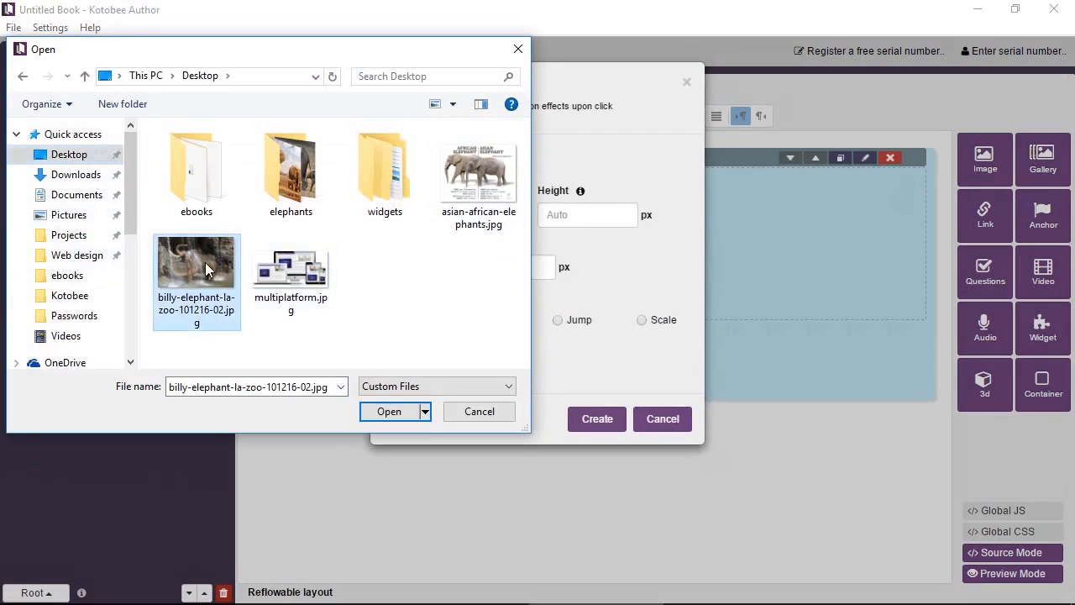
left_click(610, 434)
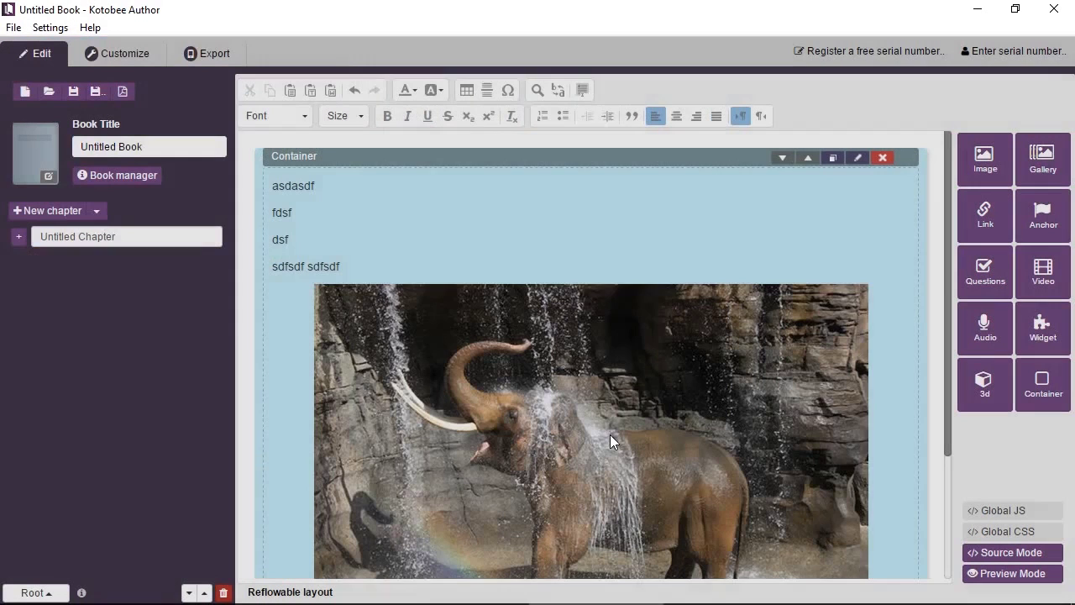
- Shrink the elephant image to a smaller size, then deselect it
mouse_move(857, 306)
left_mouse_down()
mouse_move(851, 295)
mouse_move(863, 290)
mouse_move(849, 295)
mouse_move(846, 283)
mouse_move(854, 269)
mouse_move(859, 303)
left_mouse_up()
scroll(871, 377, "down", 3)
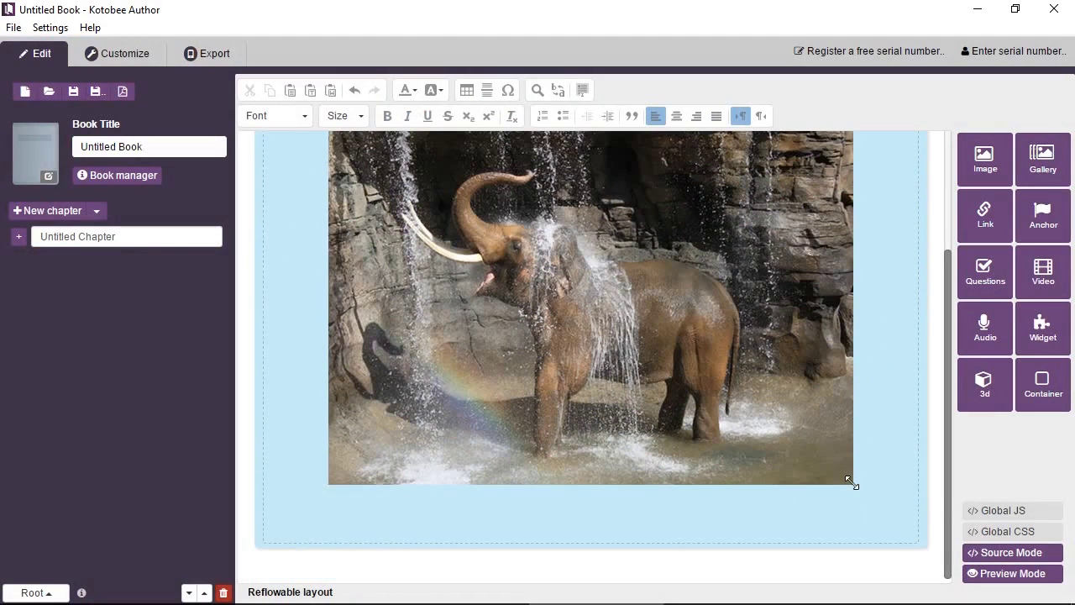
left_click_drag(852, 483, 707, 445)
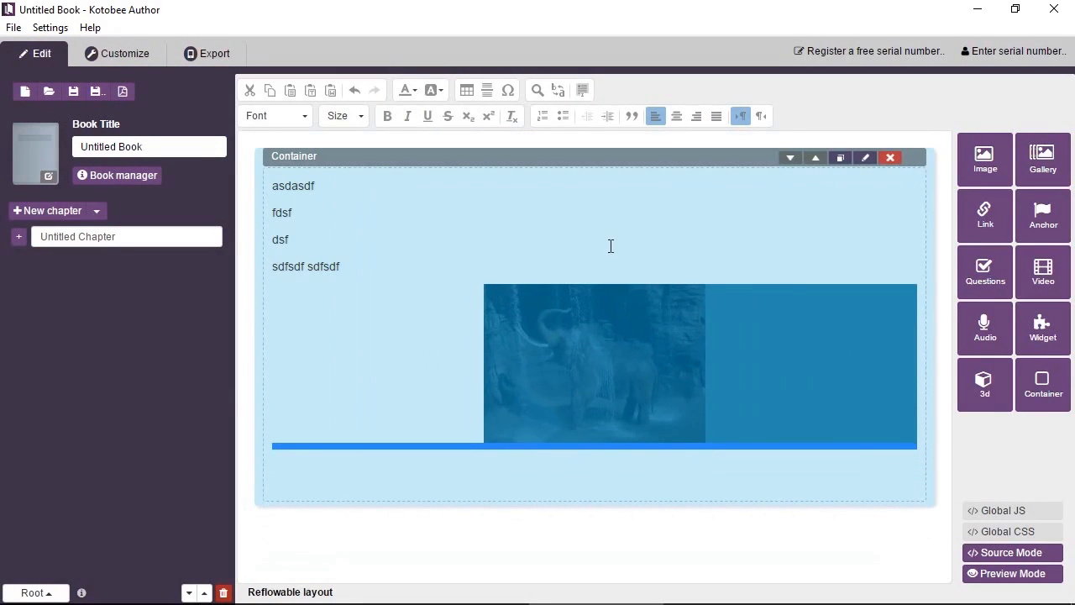
left_click(583, 192)
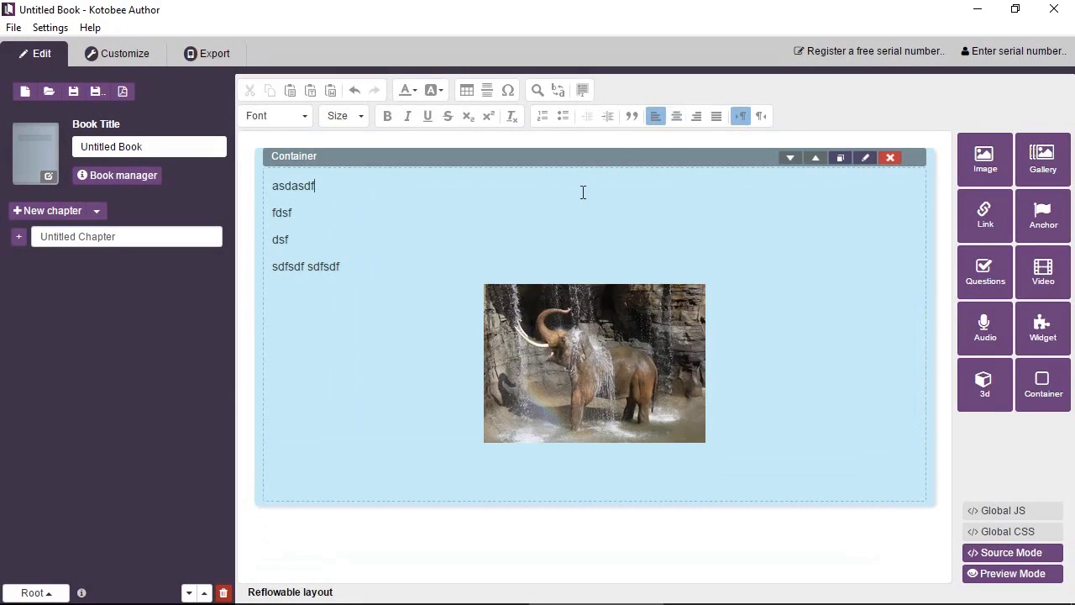
- Set the elephant image's text-wrap to Push left
double_click(615, 423)
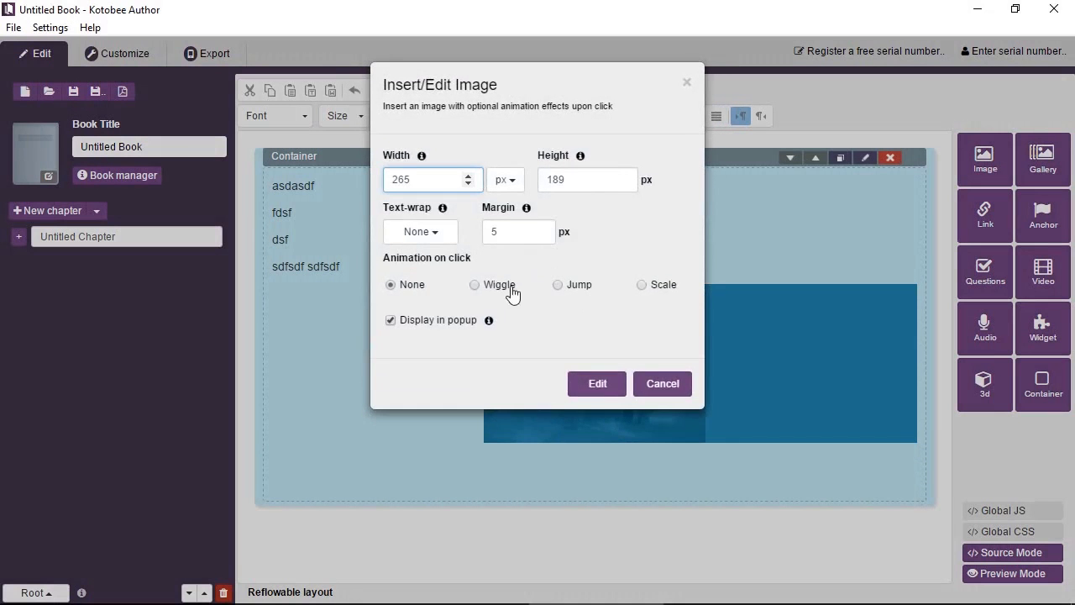
left_click(418, 232)
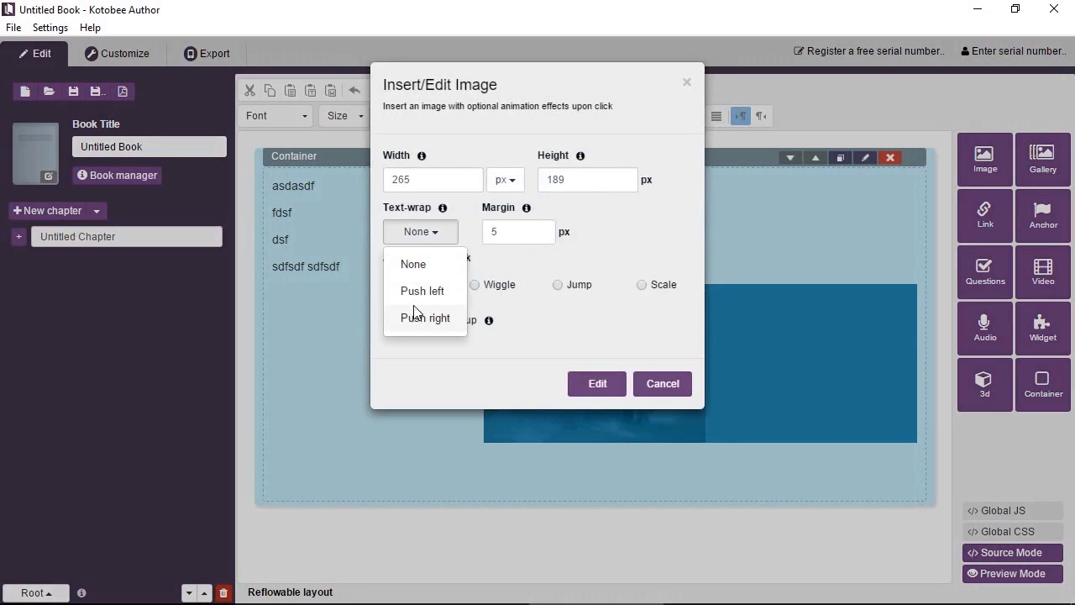
left_click(413, 292)
left_click(597, 384)
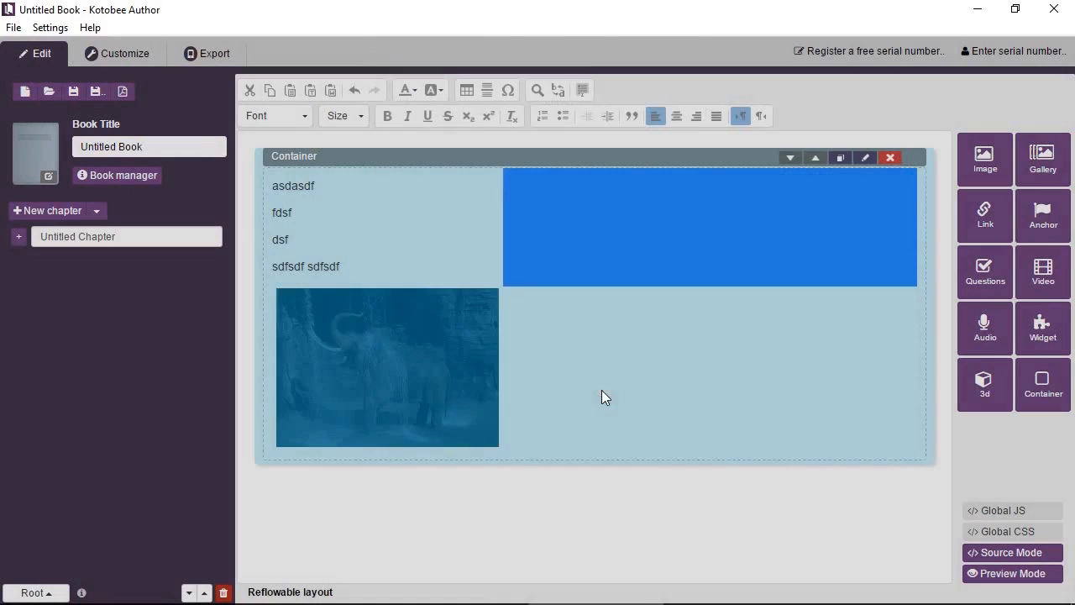
- Add 'dsf' lines below the text and a long 'sdfs fsd…' line beside the image
left_click(544, 286)
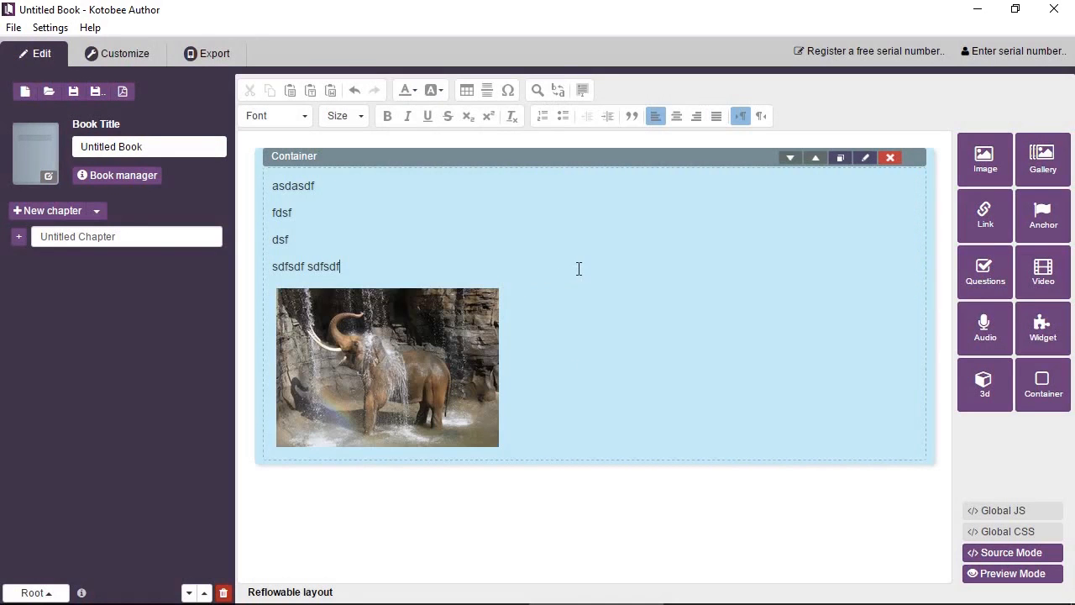
type("dsf")
key("Return")
type("dsf")
left_click(574, 314)
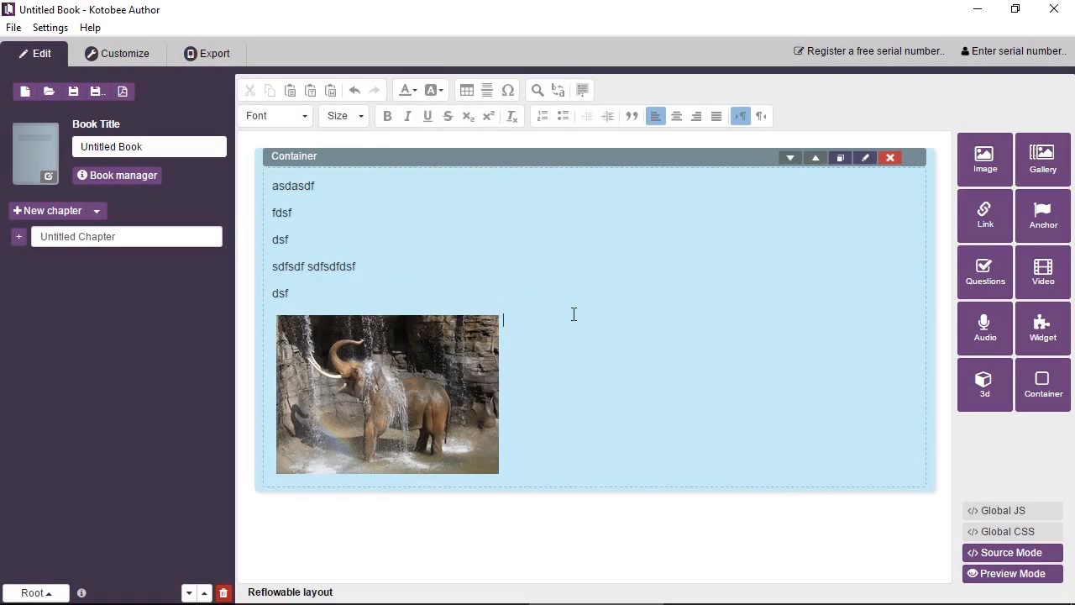
type("sdfs fsd fs df sd fsd fs df sdf sd fs df")
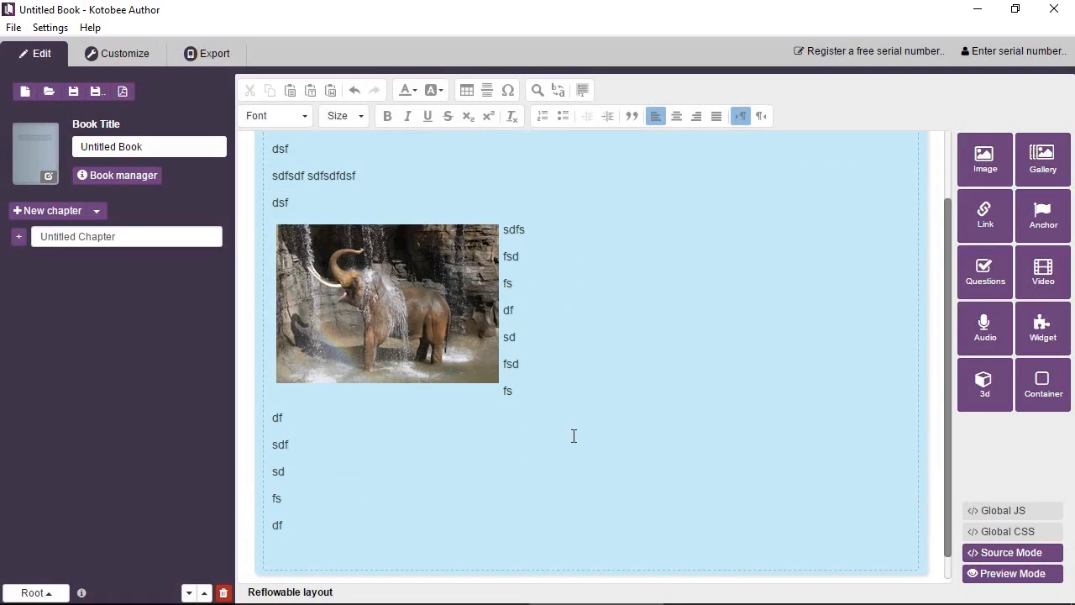
left_click(574, 435)
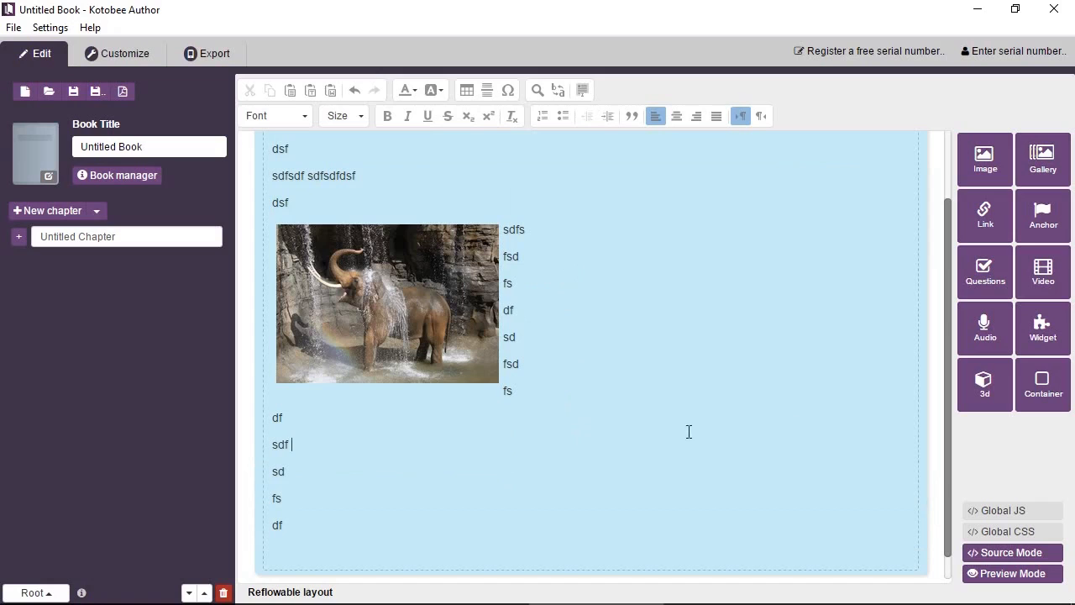
left_click(1044, 406)
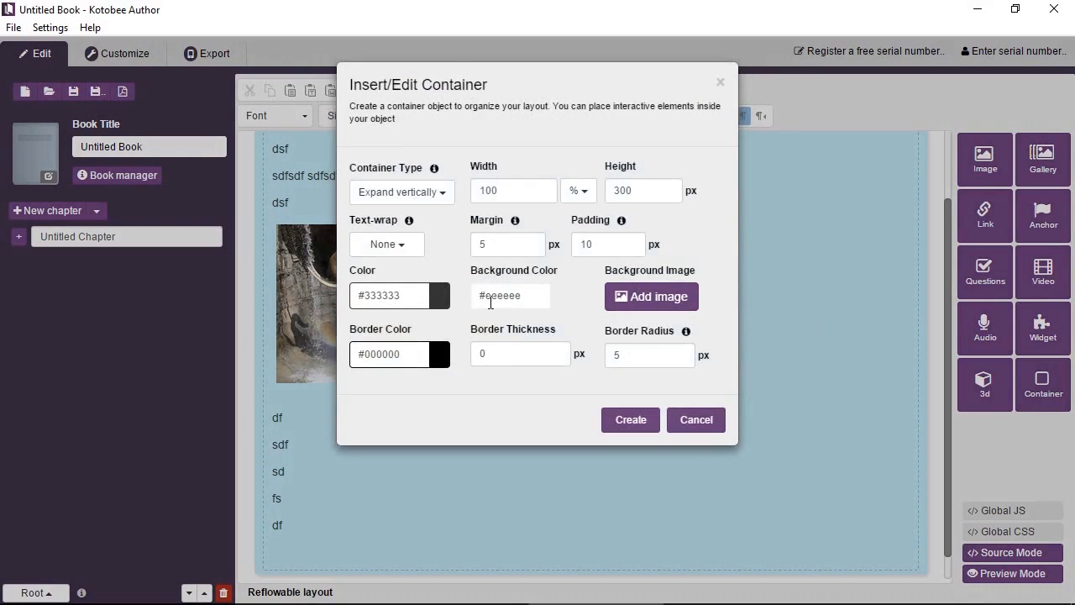
- Give the new container a #991c1c background and #ffffff text colour
left_click(495, 297)
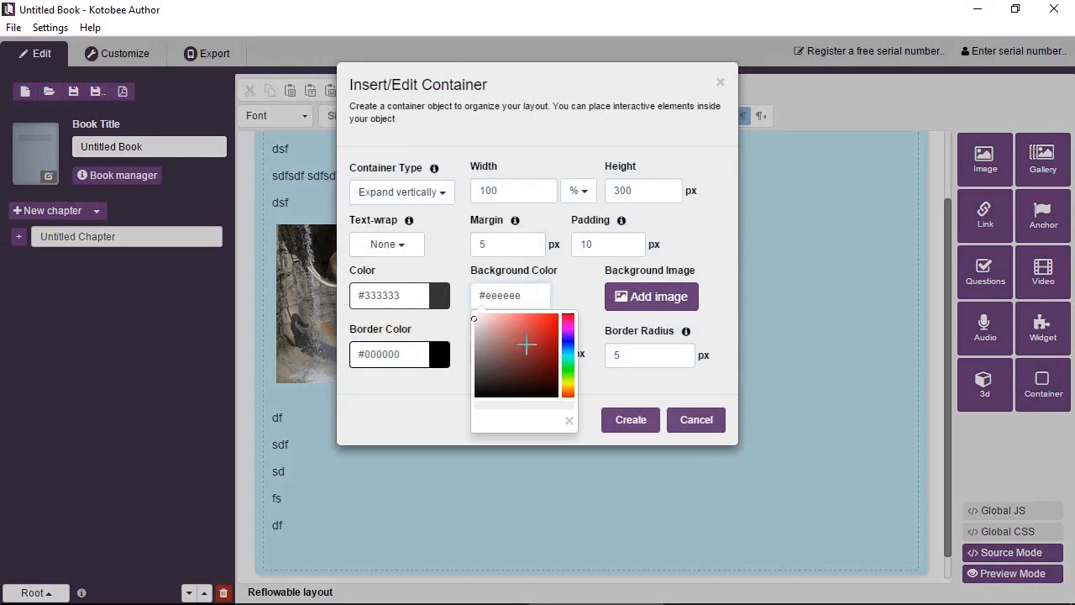
left_click(542, 358)
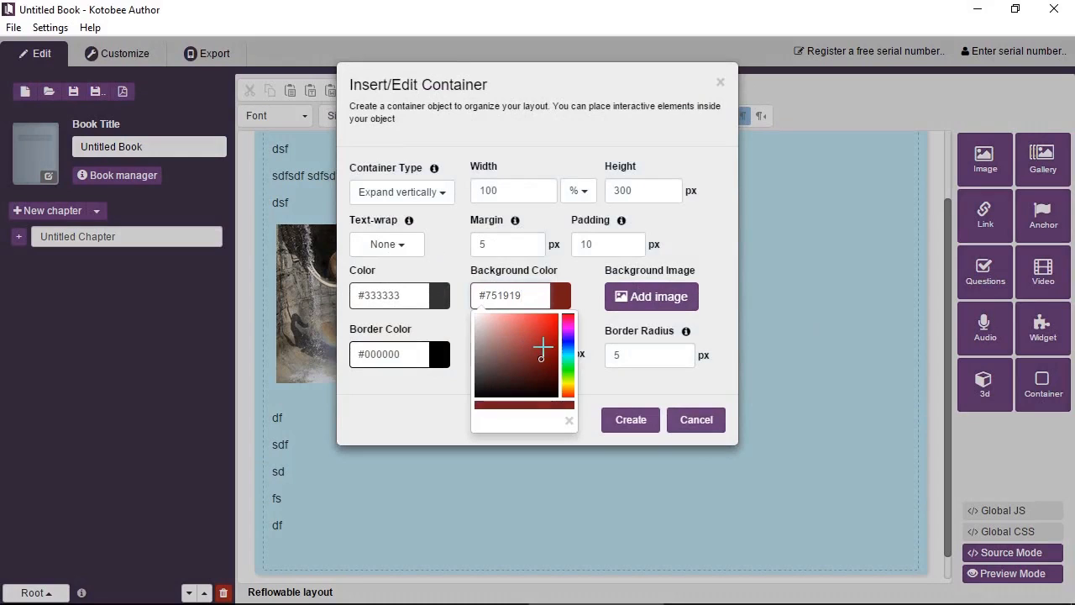
left_click(542, 347)
left_click(393, 296)
left_click(386, 296)
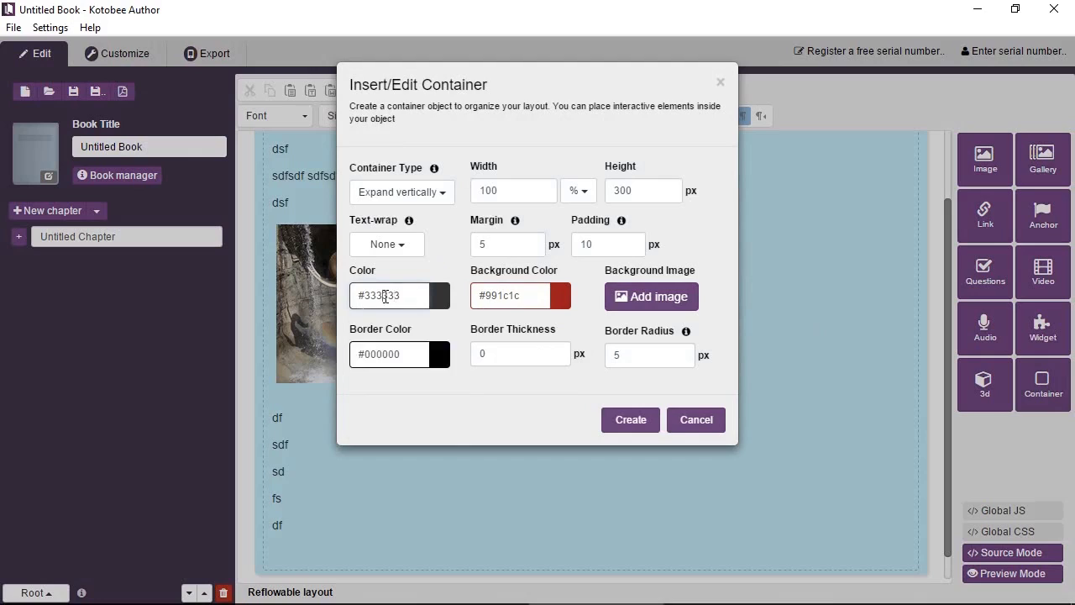
double_click(385, 296)
type("ffffff")
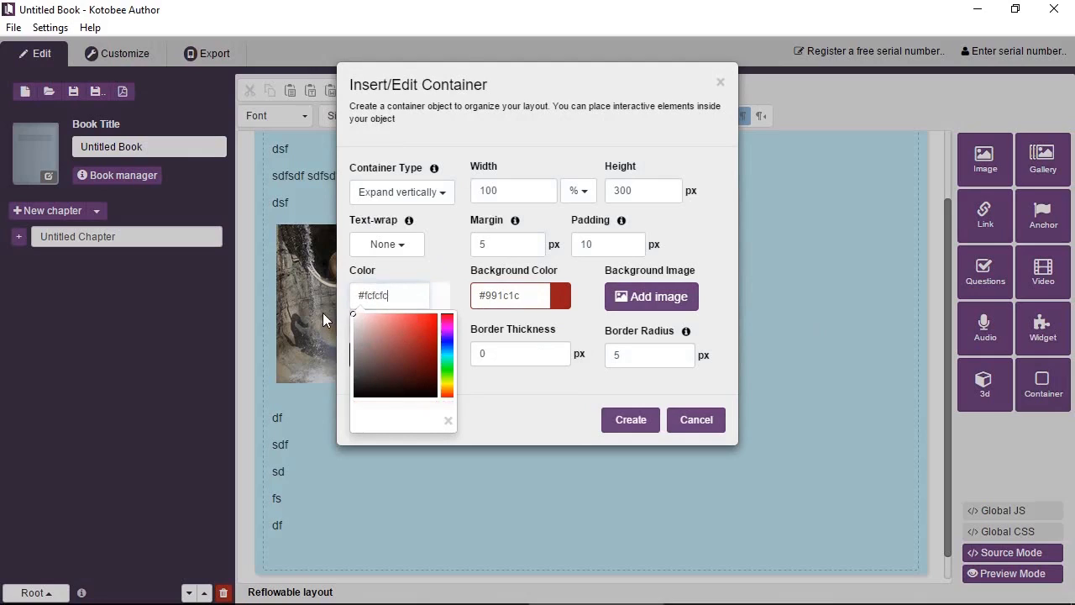
left_click(418, 271)
- Set the container's text-wrap to Push right and create it
left_click(409, 246)
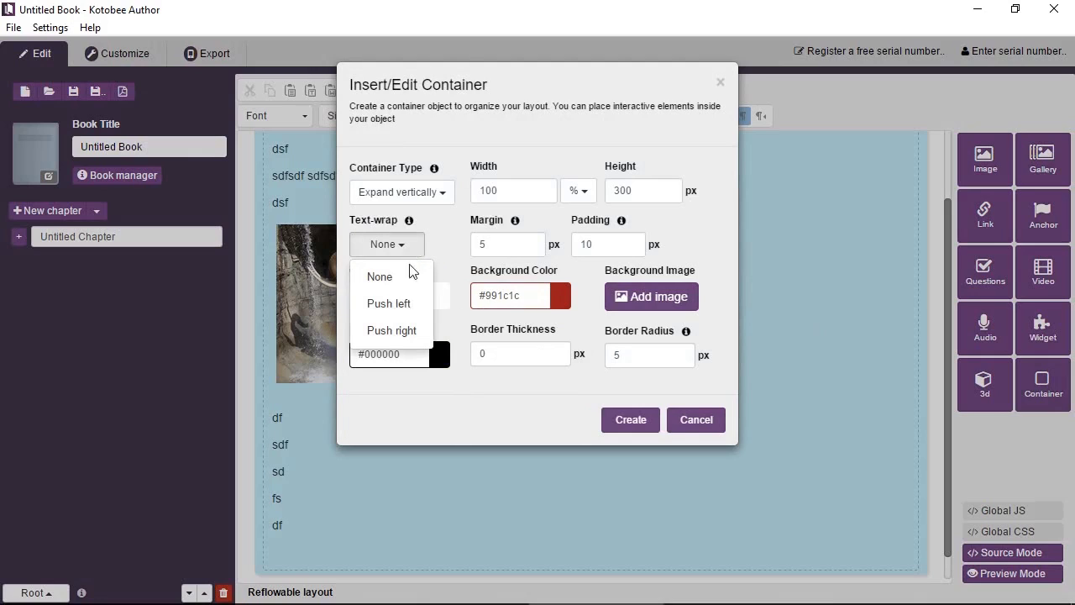
left_click(410, 328)
left_click(631, 419)
scroll(619, 428, "down", 3)
- Narrow the red container to the right and type 'dfs df sdf sd fs df sdfsdf' and 'dsf' beside it
scroll(623, 434, "down", 1)
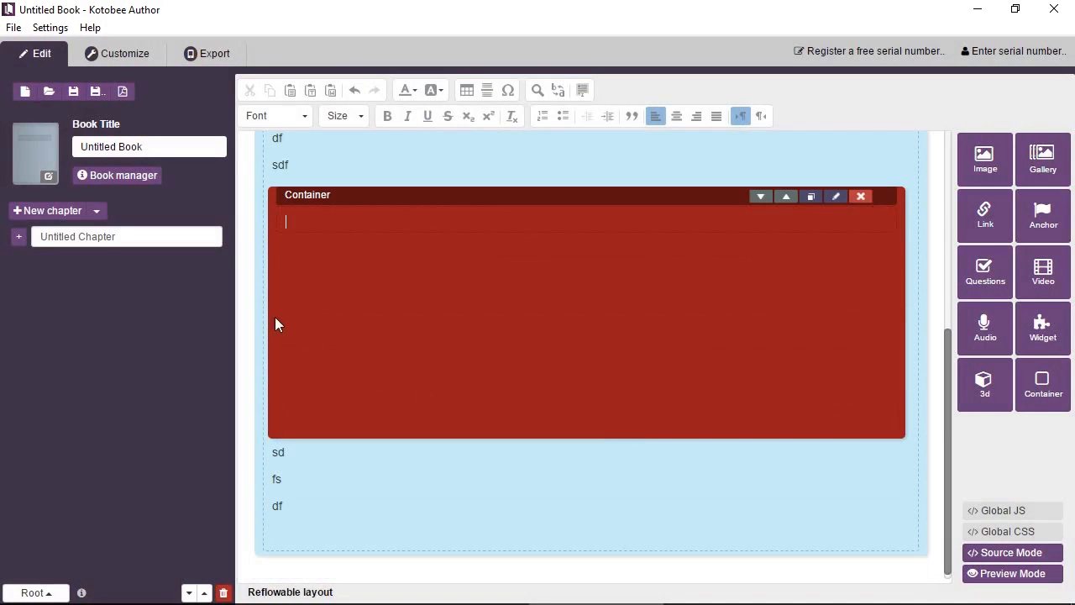
left_click_drag(273, 314, 520, 351)
left_click(467, 329)
type("d")
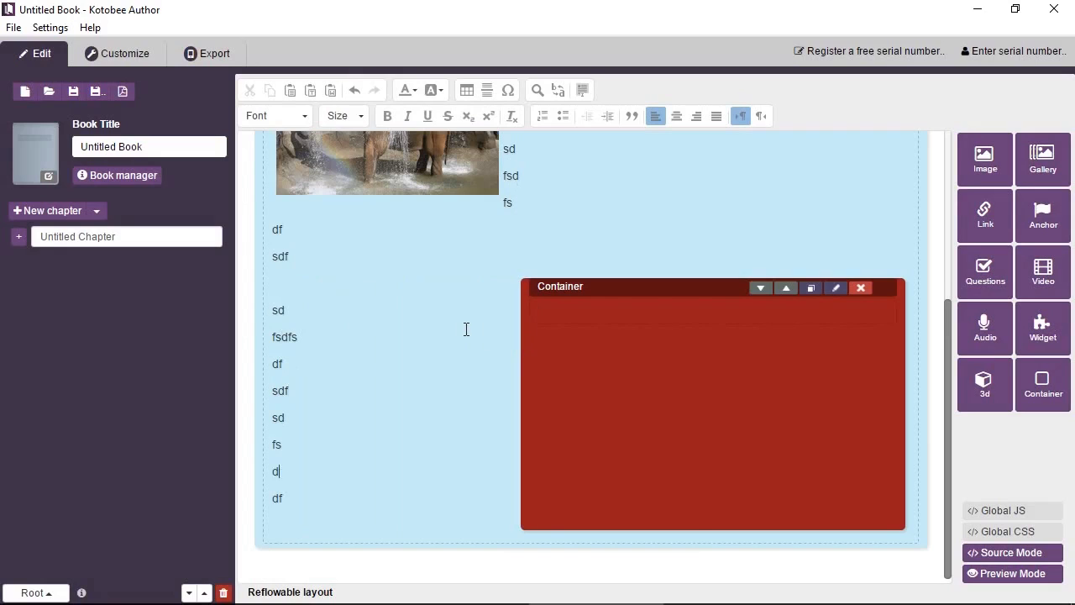
type("fs df sdf sd fs df sdfsdf")
key("Return")
type("dsf")
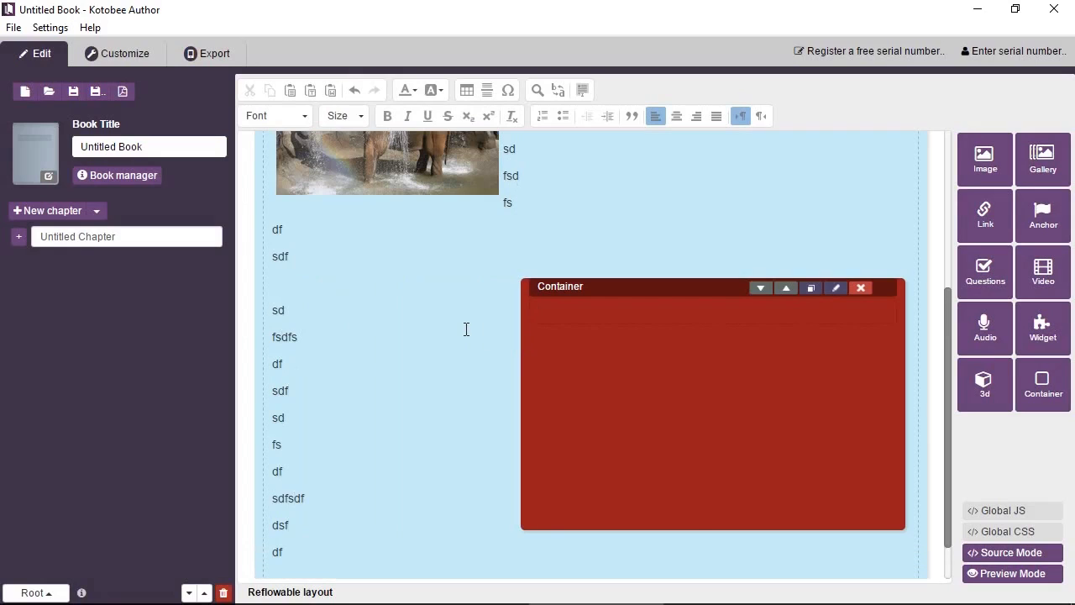